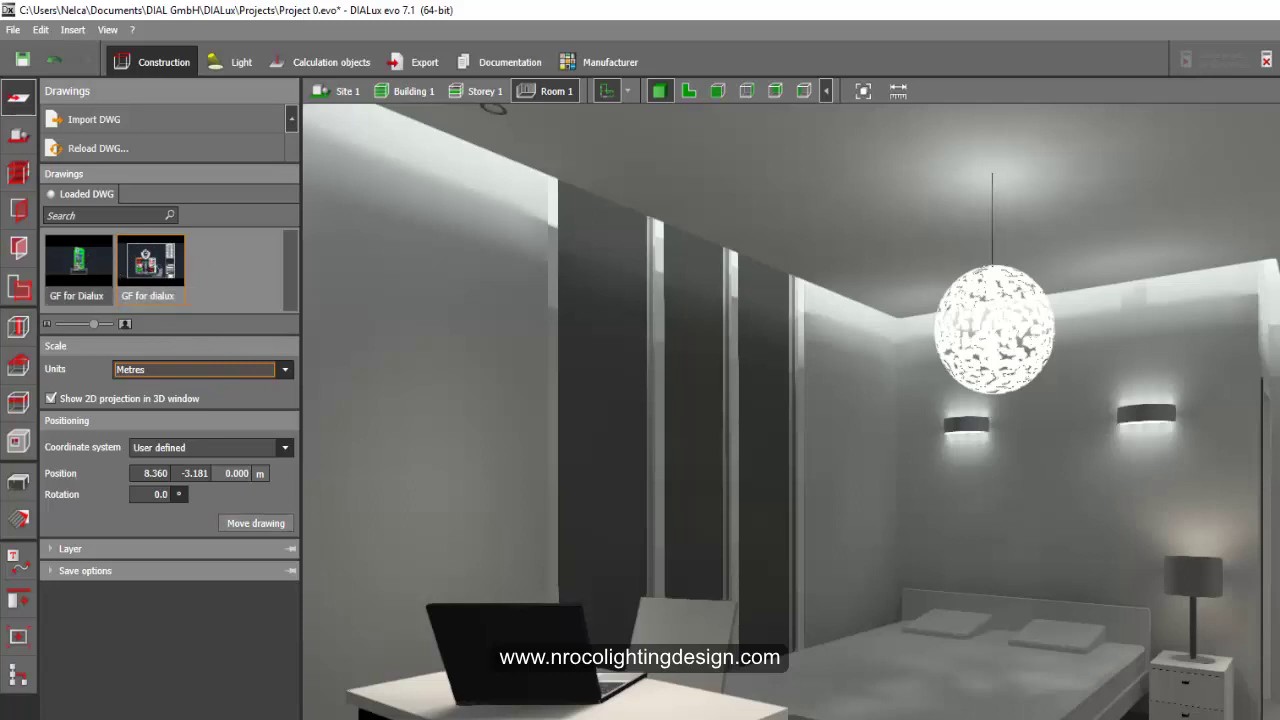
# - Switch to DIALux evo with the Al Ghurair University R2 project open
pyautogui.hotkey('alt', 'Tab')
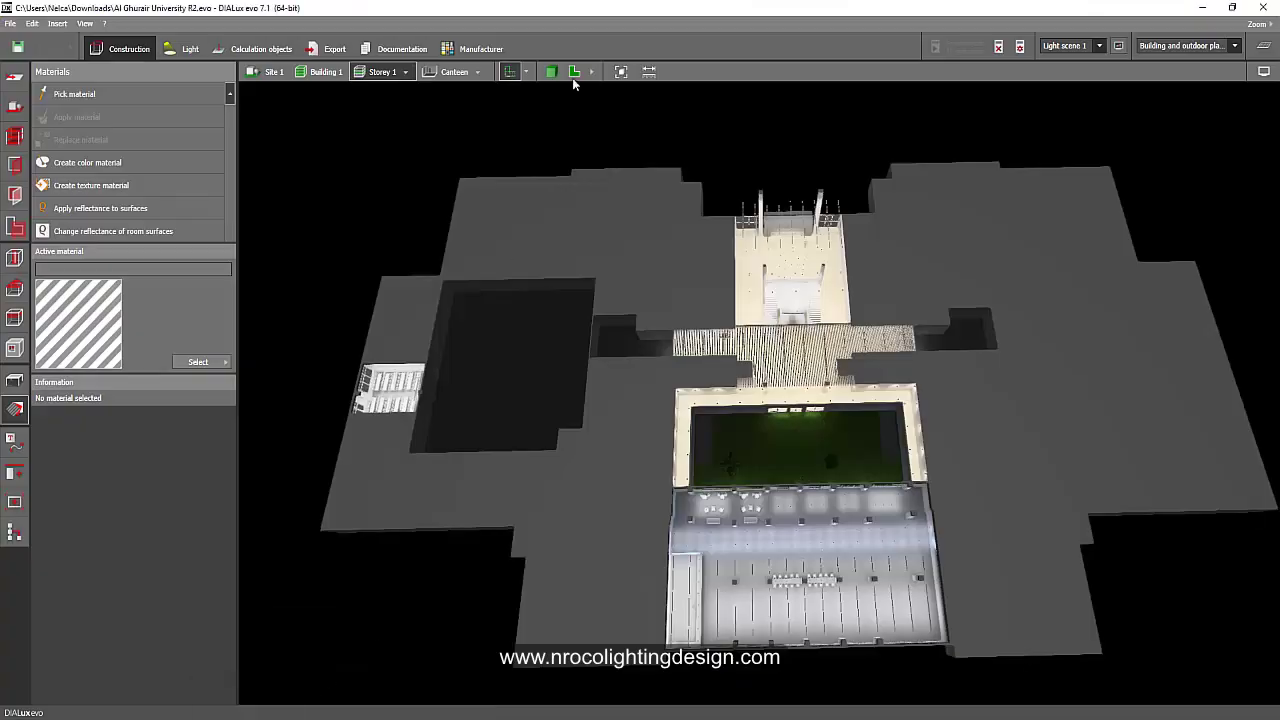
# - Show the storey as a 2D plan with room designations on, zoomed in on Room 20
pyautogui.click(574, 76)
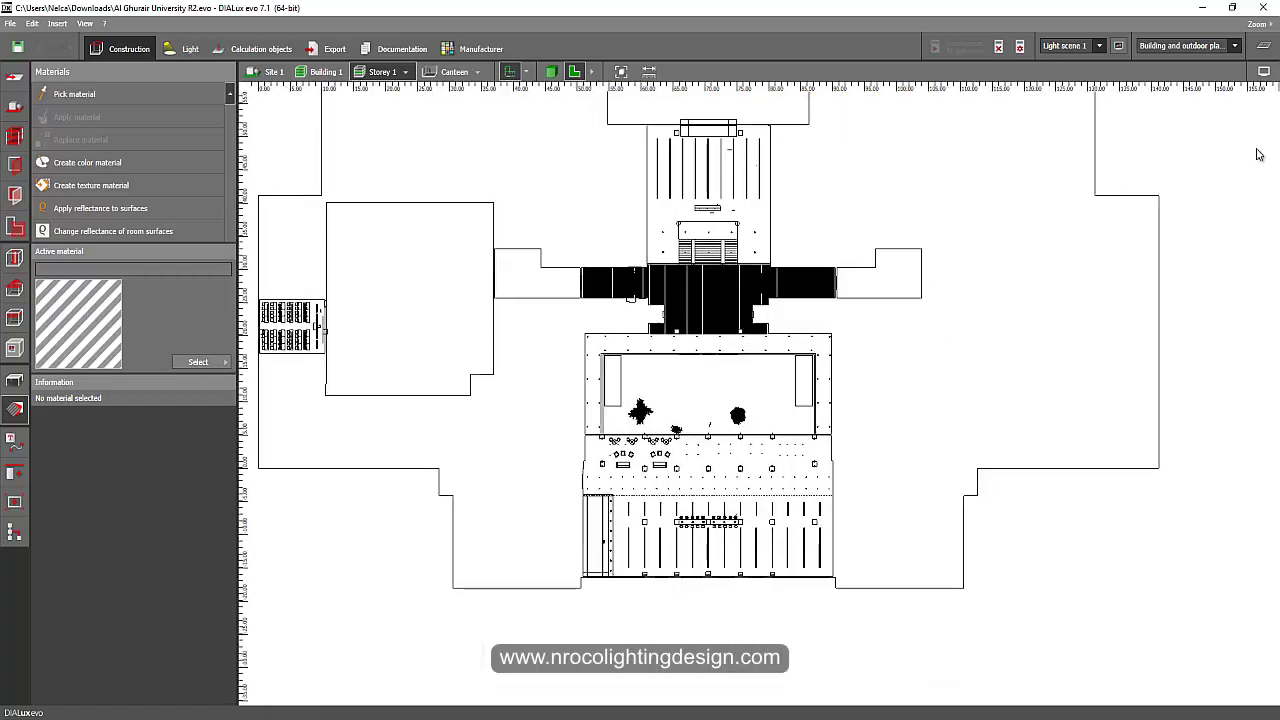
pyautogui.click(1264, 71)
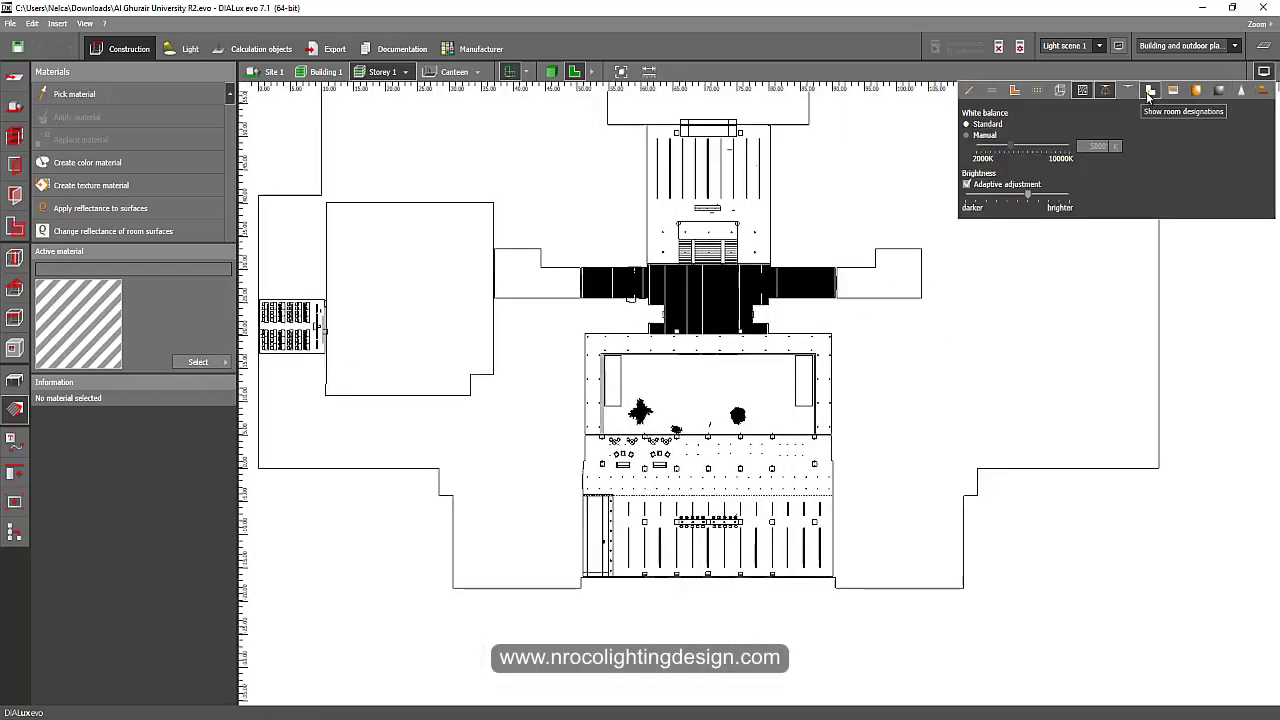
pyautogui.click(1149, 92)
pyautogui.scroll(2, 707, 440)
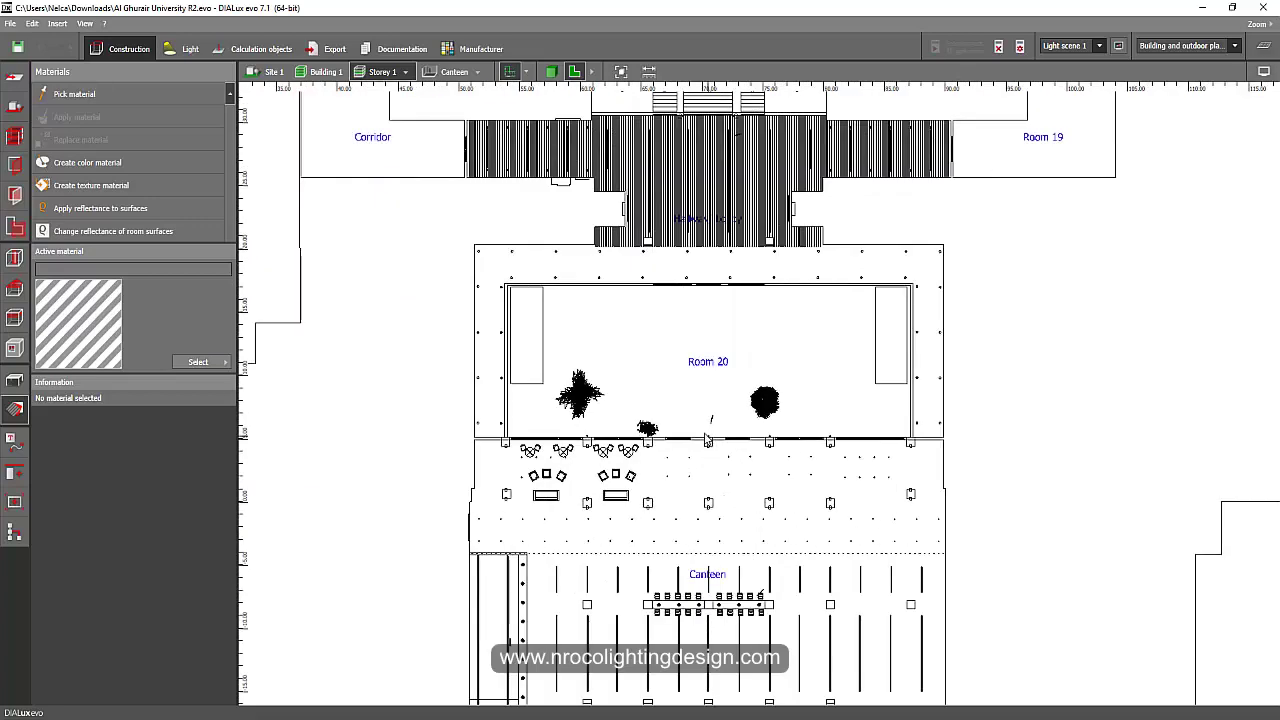
pyautogui.scroll(2, 681, 412)
pyautogui.scroll(-2, 600, 349)
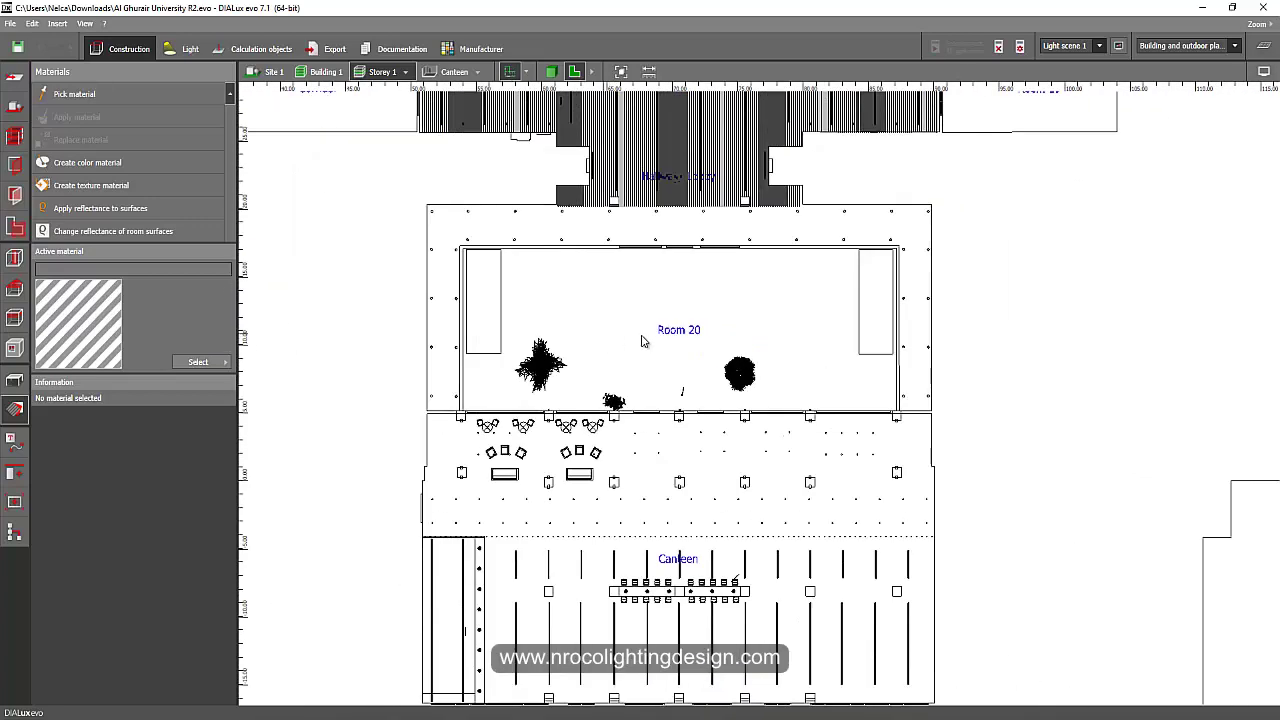
pyautogui.scroll(3, 643, 341)
pyautogui.scroll(1, 491, 362)
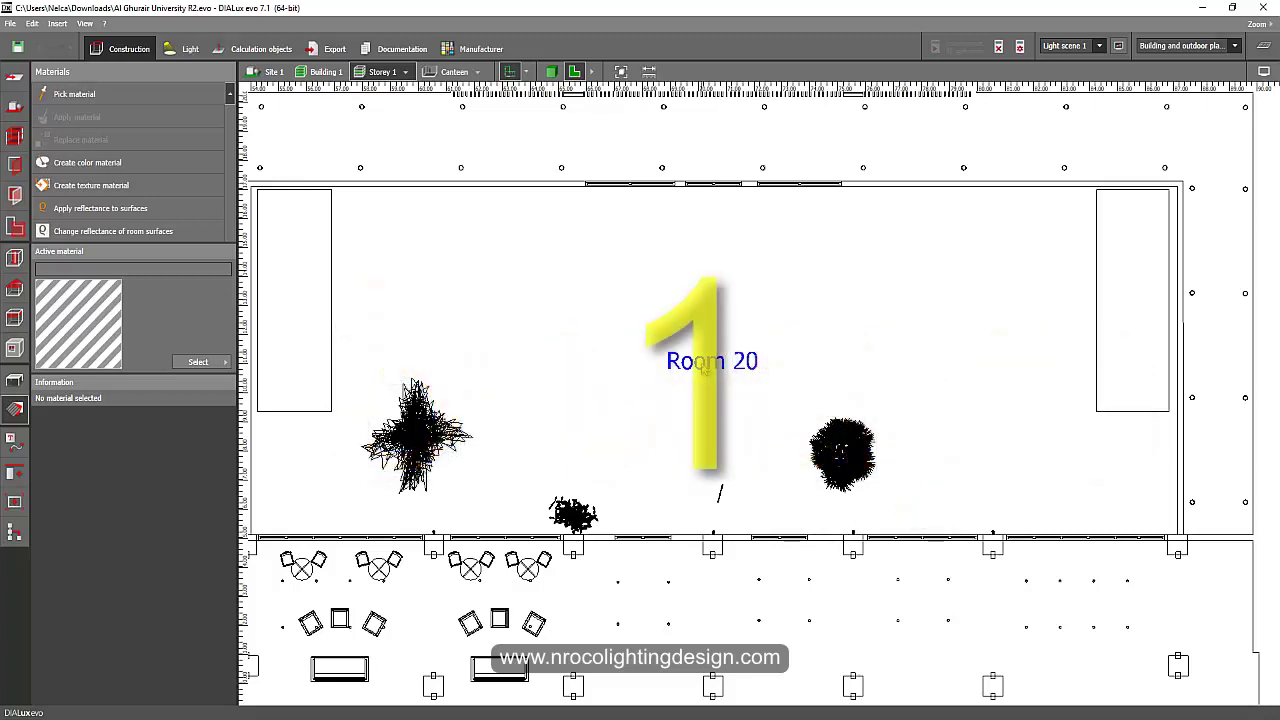
# - Rename Room 20 to 'Garden' in its assessment zone Name field
pyautogui.click(690, 372)
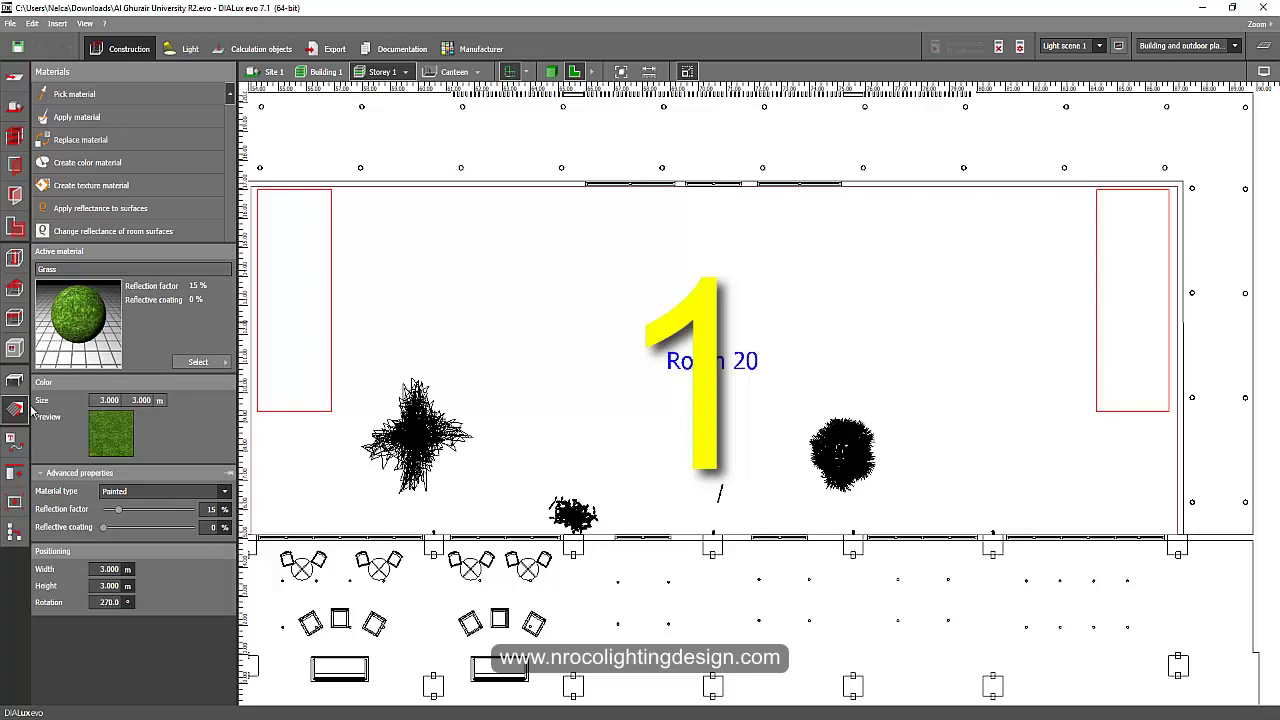
pyautogui.click(14, 440)
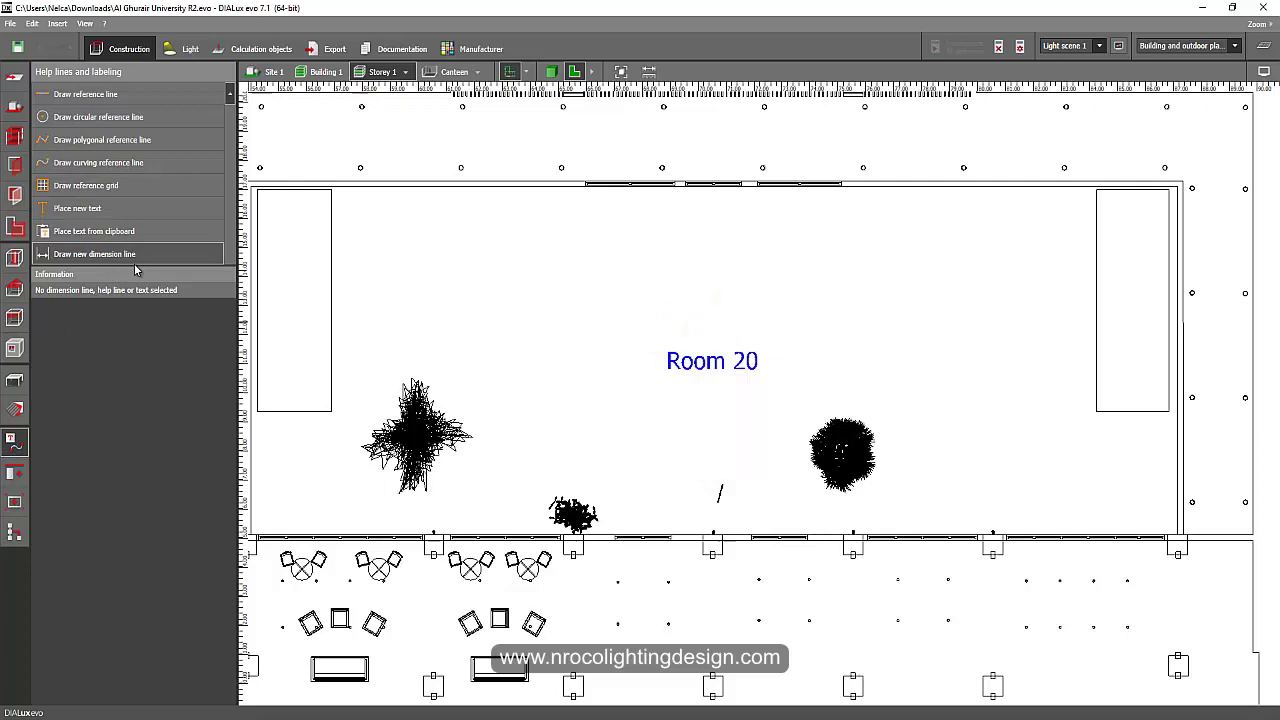
pyautogui.click(694, 372)
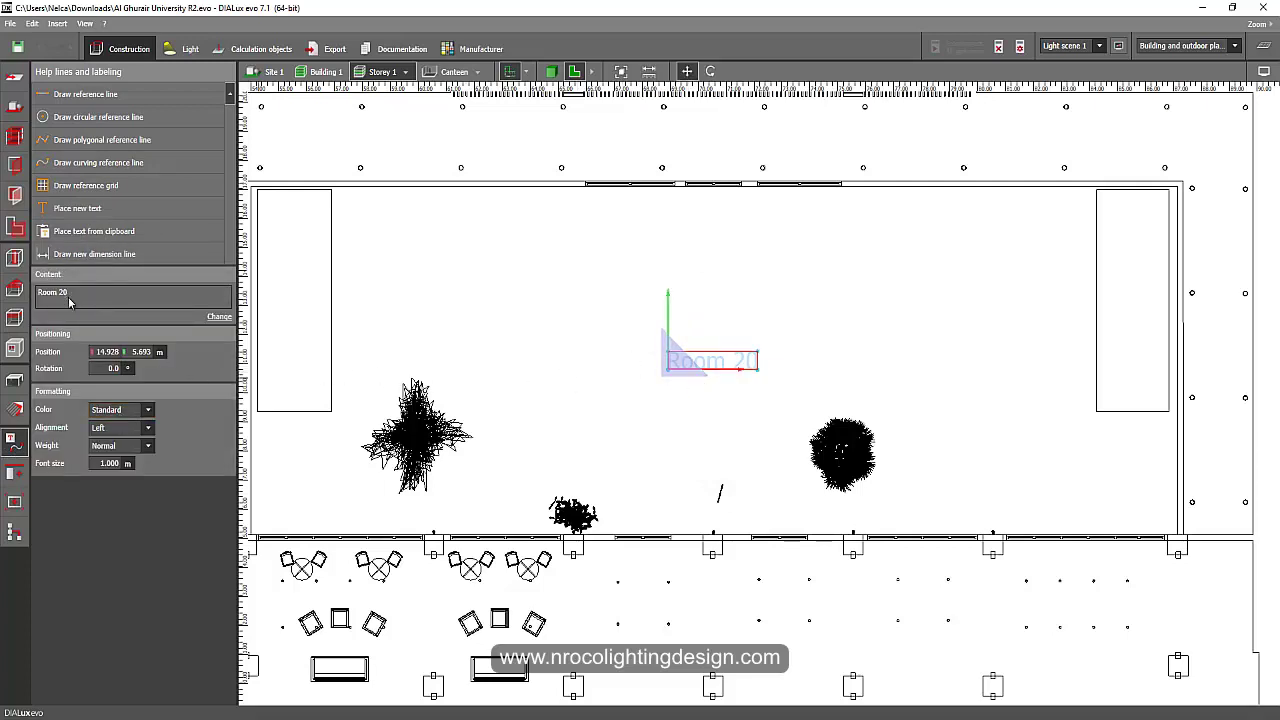
pyautogui.click(219, 318)
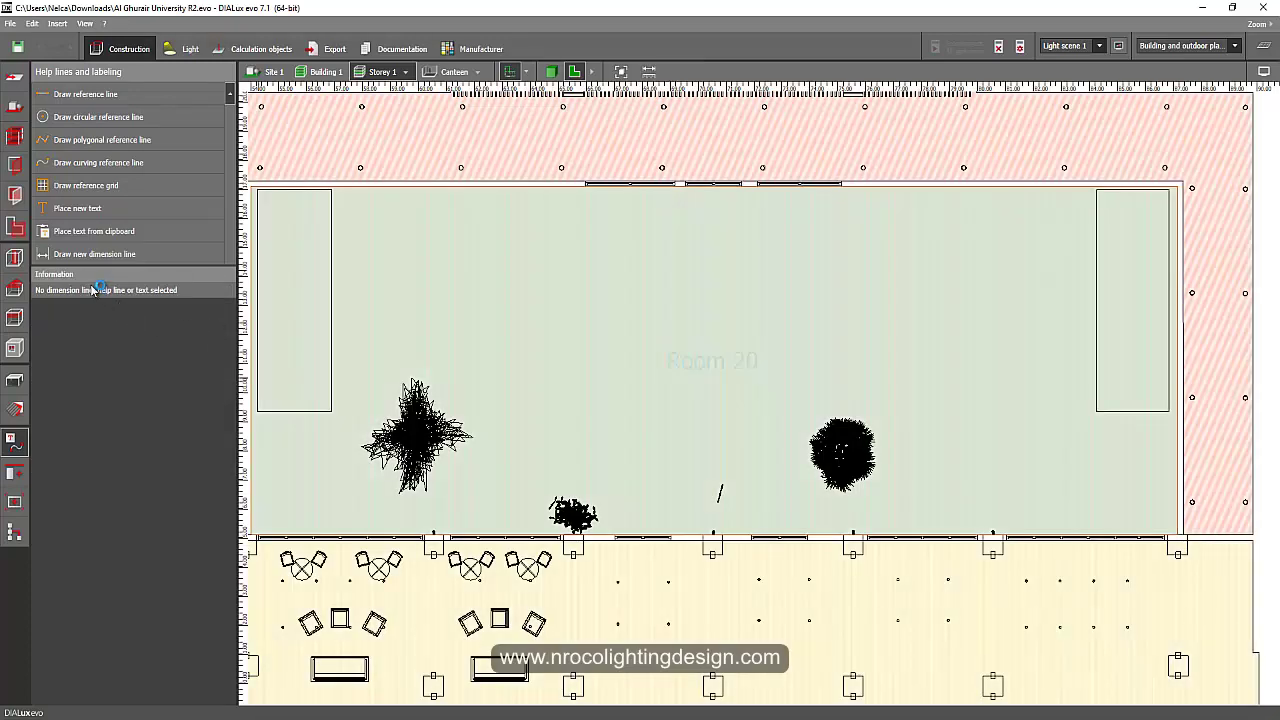
pyautogui.click(95, 290)
pyautogui.click(137, 224)
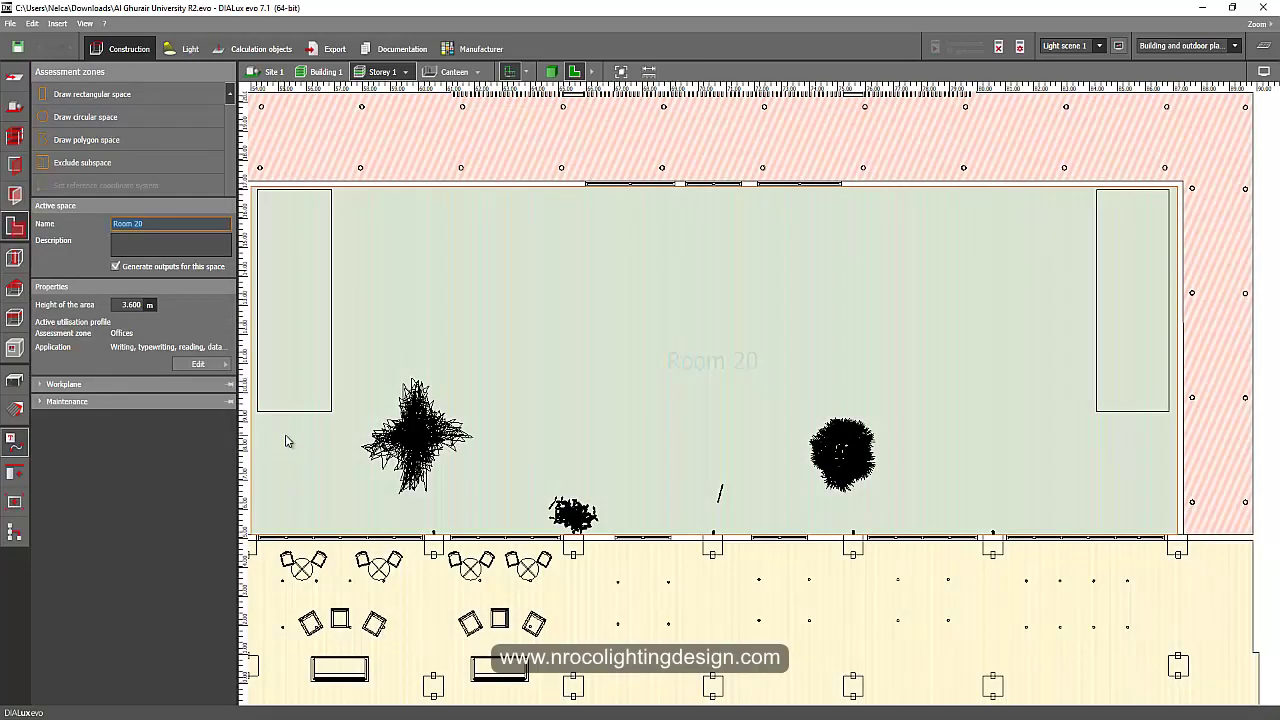
pyautogui.write('Garden')
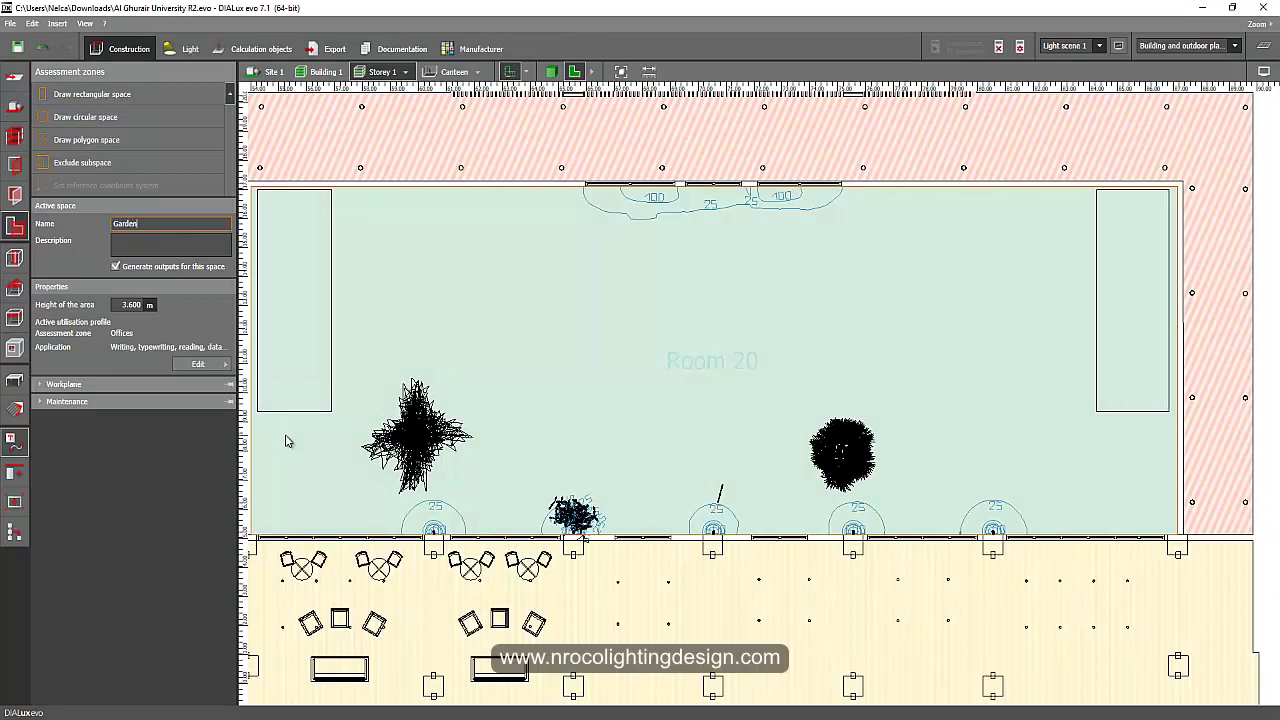
pyautogui.press('Return')
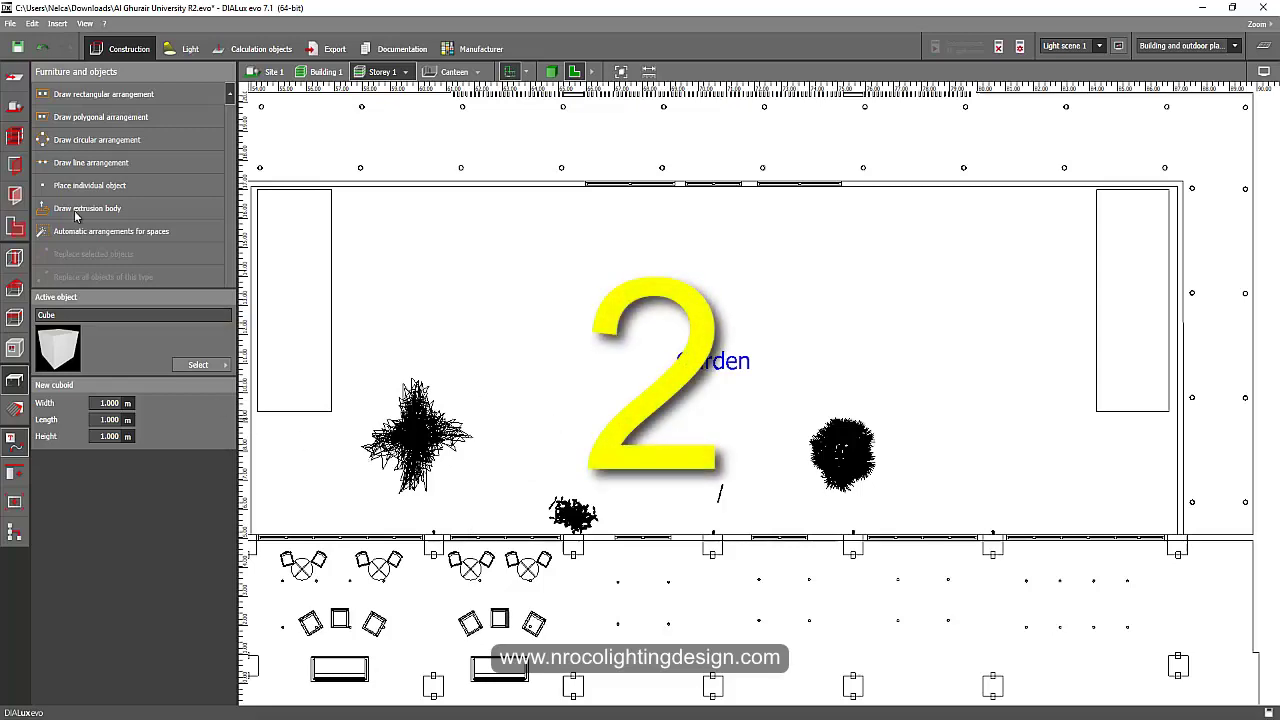
# - Recheck the Garden space's name under Assessment zones
pyautogui.click(15, 229)
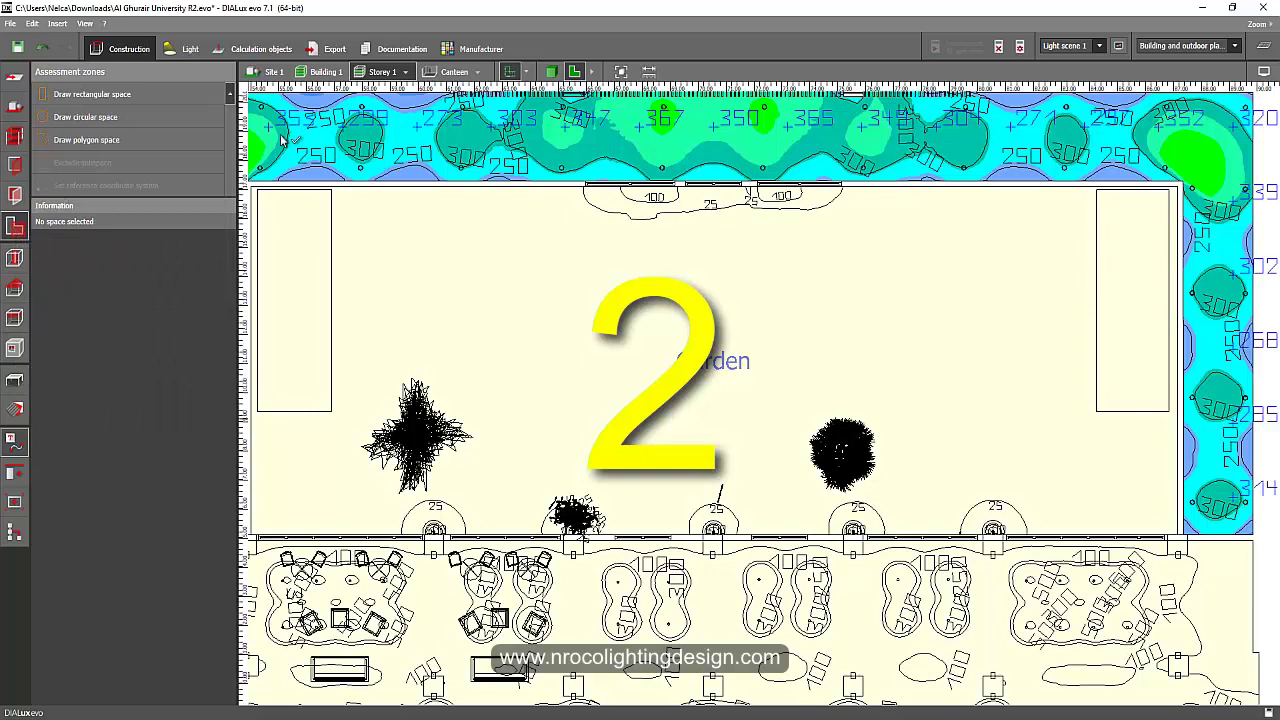
pyautogui.click(592, 317)
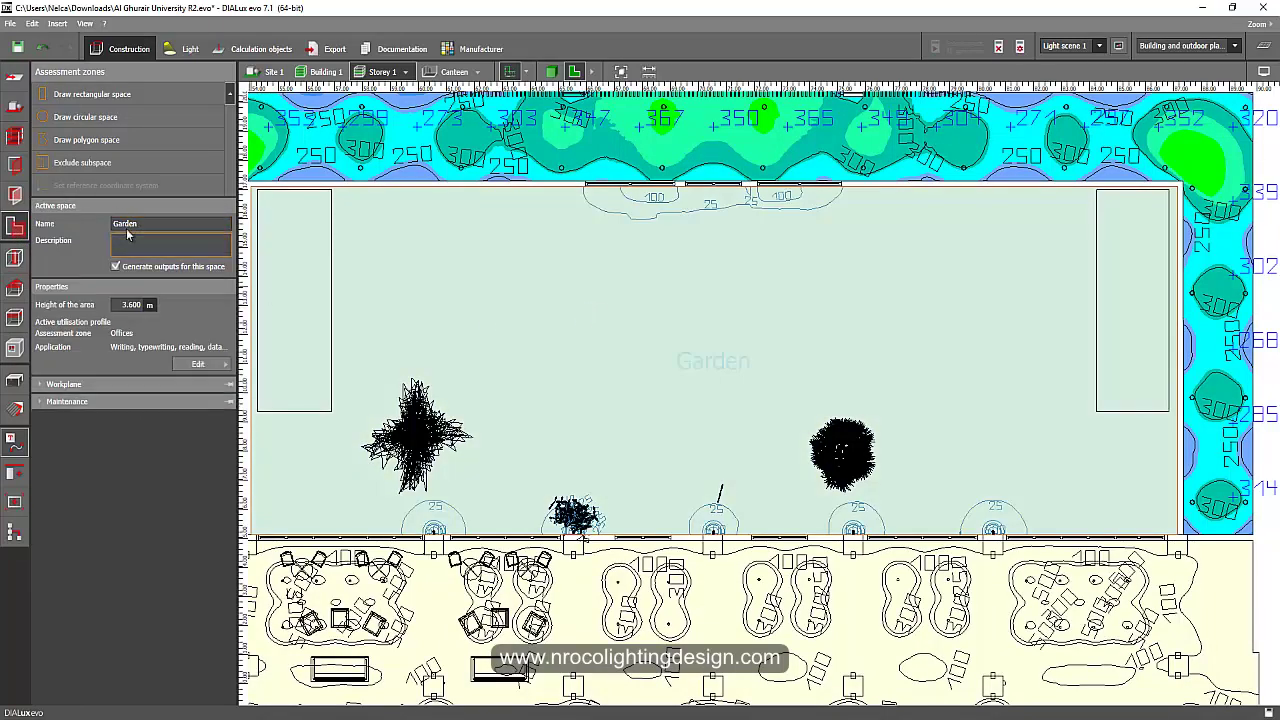
pyautogui.press('Return')
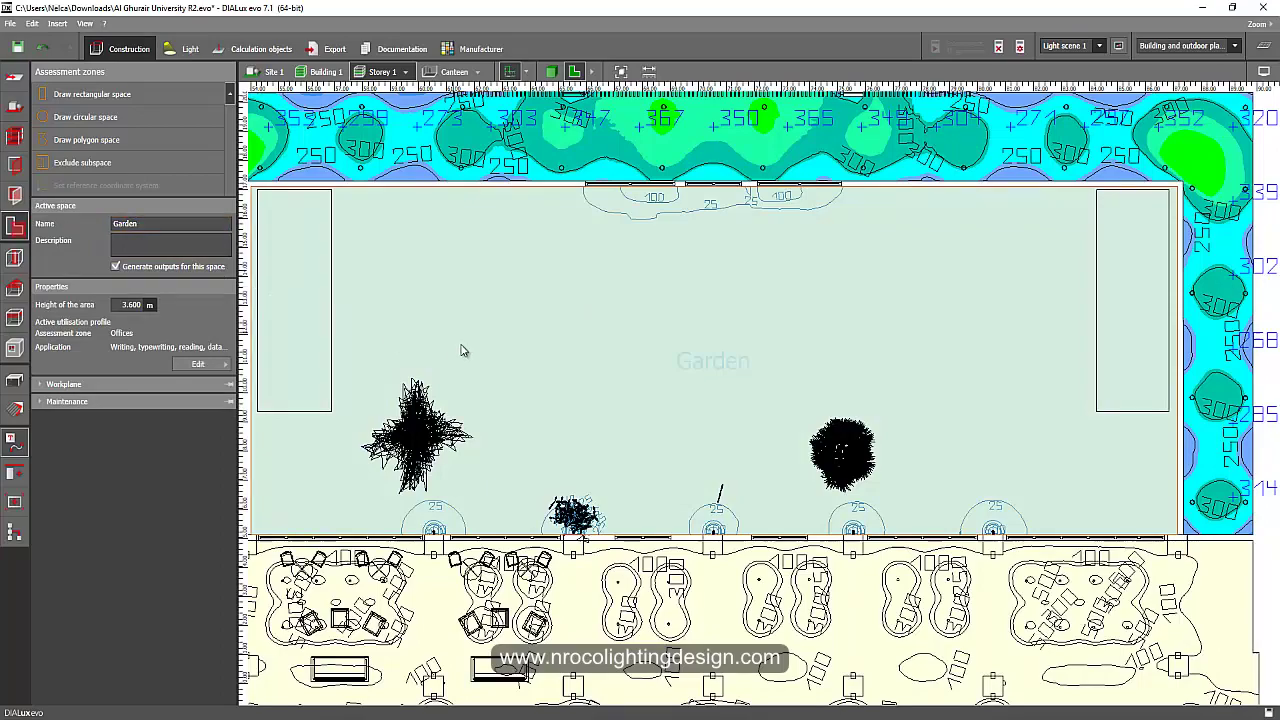
pyautogui.scroll(-5, 460, 349)
pyautogui.scroll(3, 491, 334)
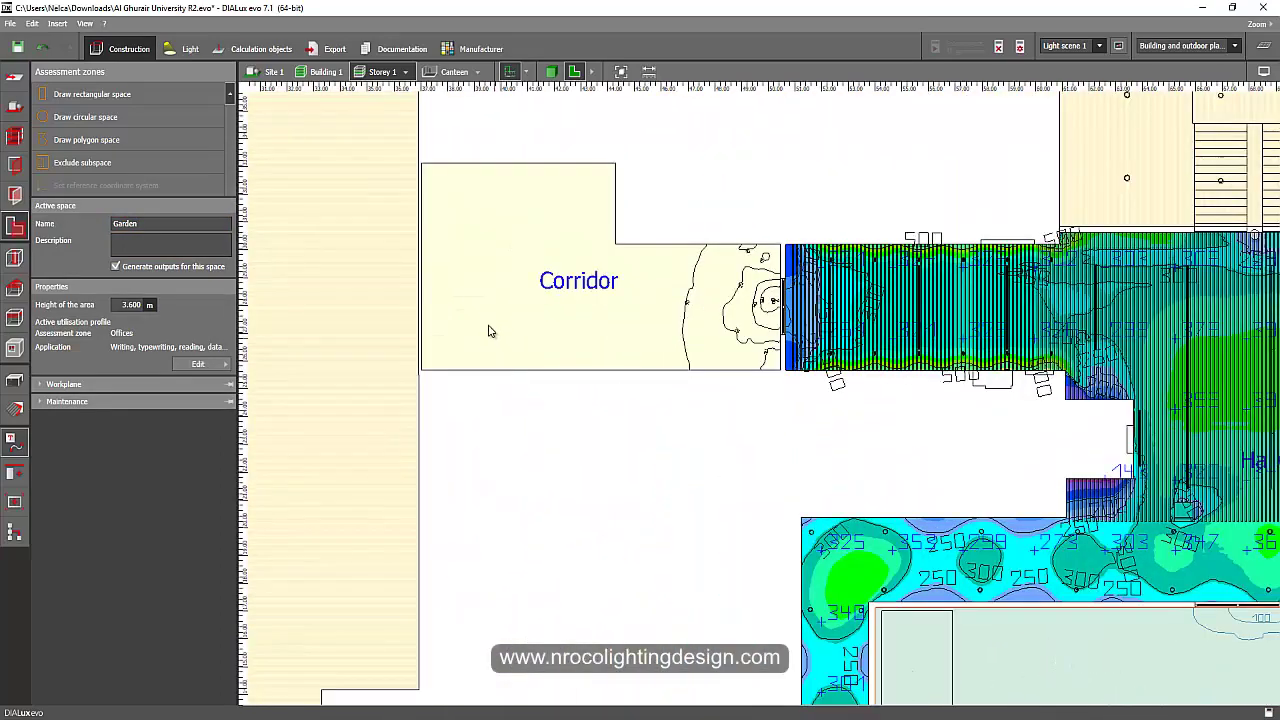
pyautogui.scroll(-3, 615, 408)
# - Rename Room 6 to 'Hallway', leaving its output generation switched off
pyautogui.click(615, 408)
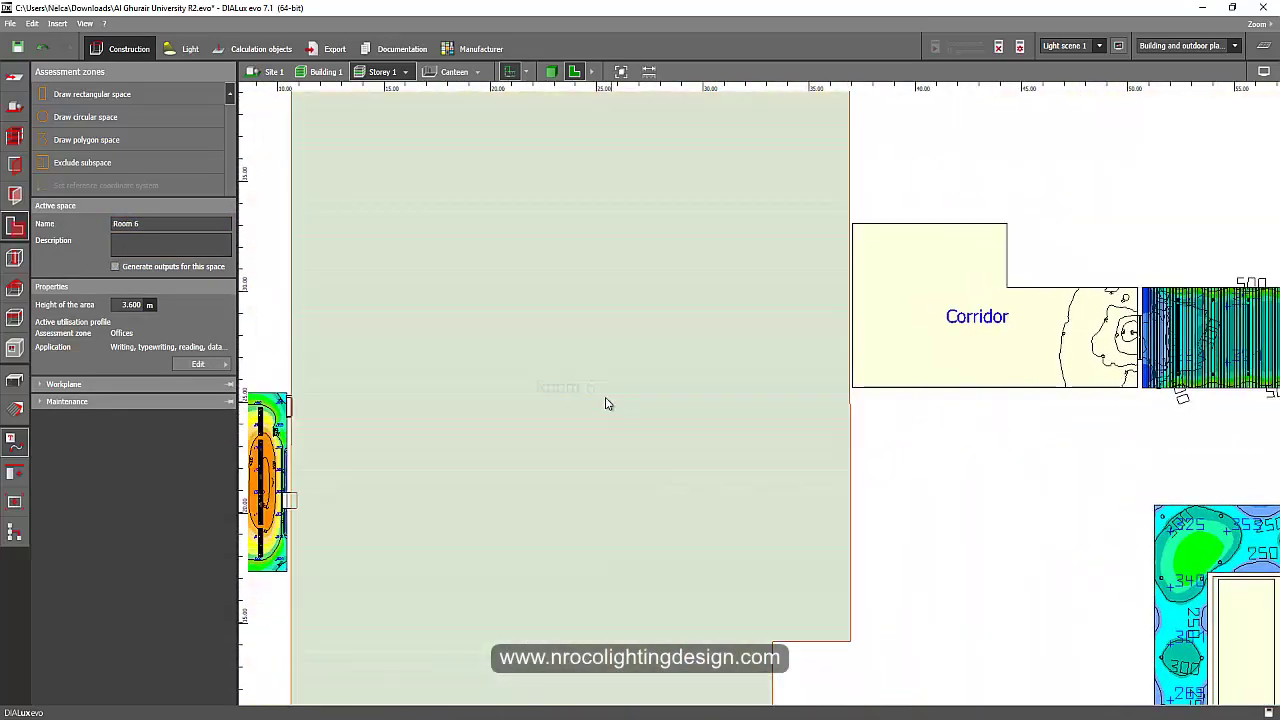
pyautogui.click(162, 225)
pyautogui.write('Hallway')
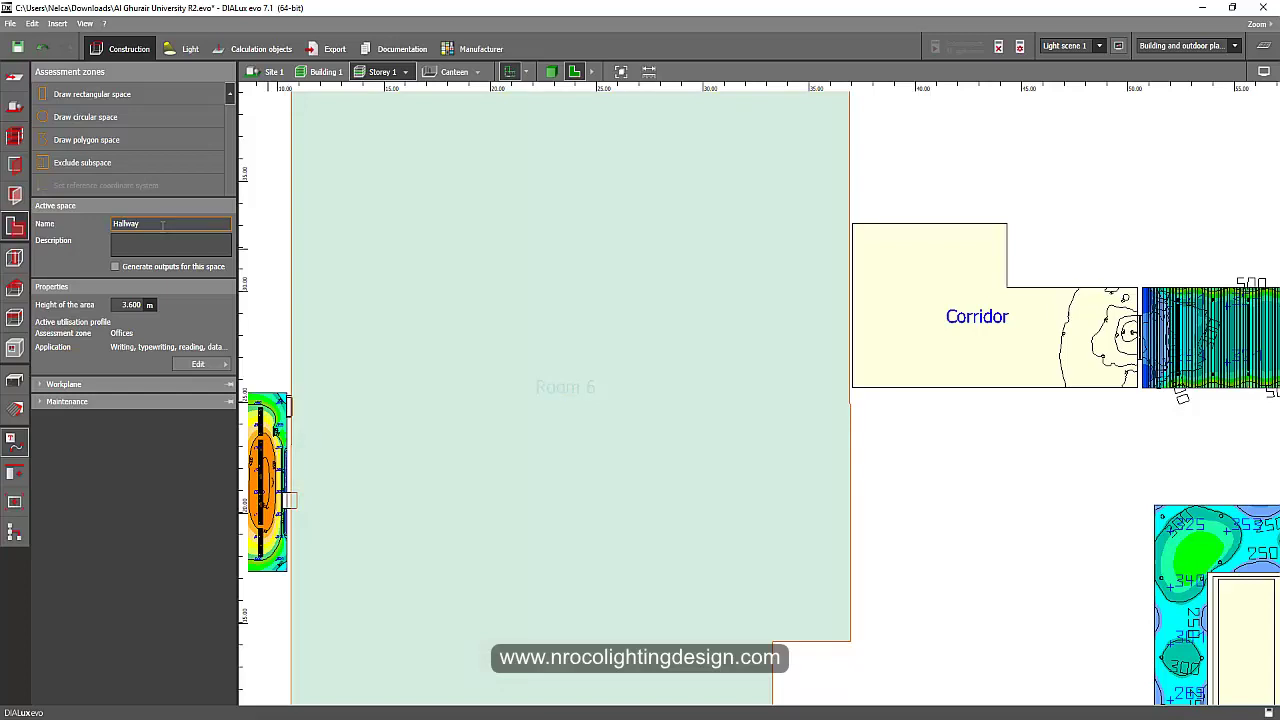
pyautogui.press('Return')
pyautogui.click(114, 267)
pyautogui.click(115, 267)
pyautogui.moveTo(343, 323); pyautogui.dragTo(494, 289, button='middle')
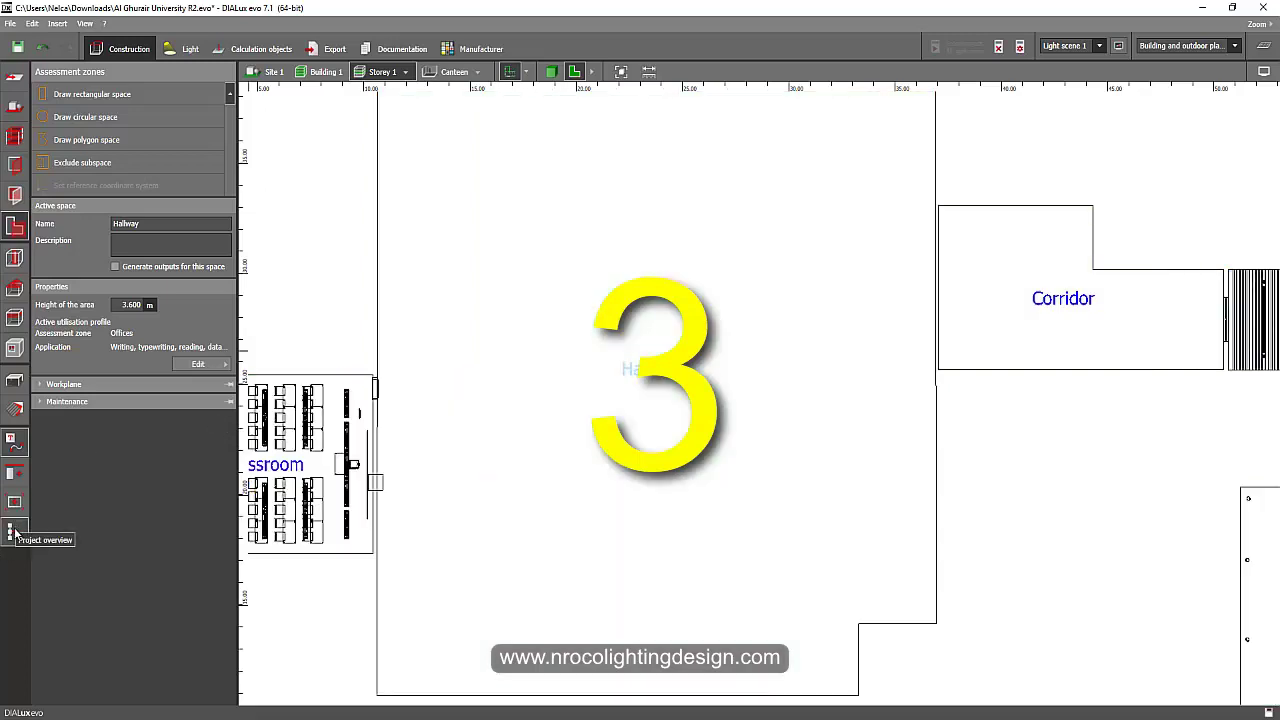
# - Append '123' to the Hallway entry in the project overview tree, making it 'Hallway 123'
pyautogui.click(14, 530)
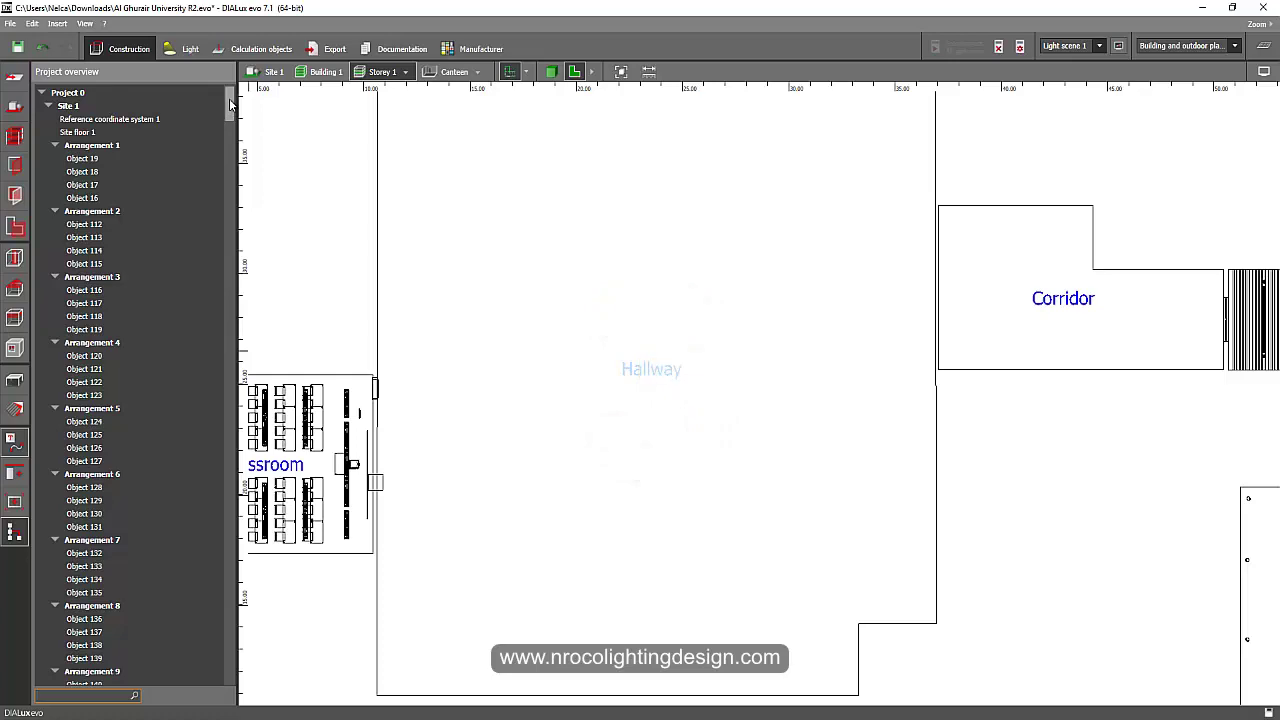
pyautogui.moveTo(229, 98); pyautogui.dragTo(227, 606)
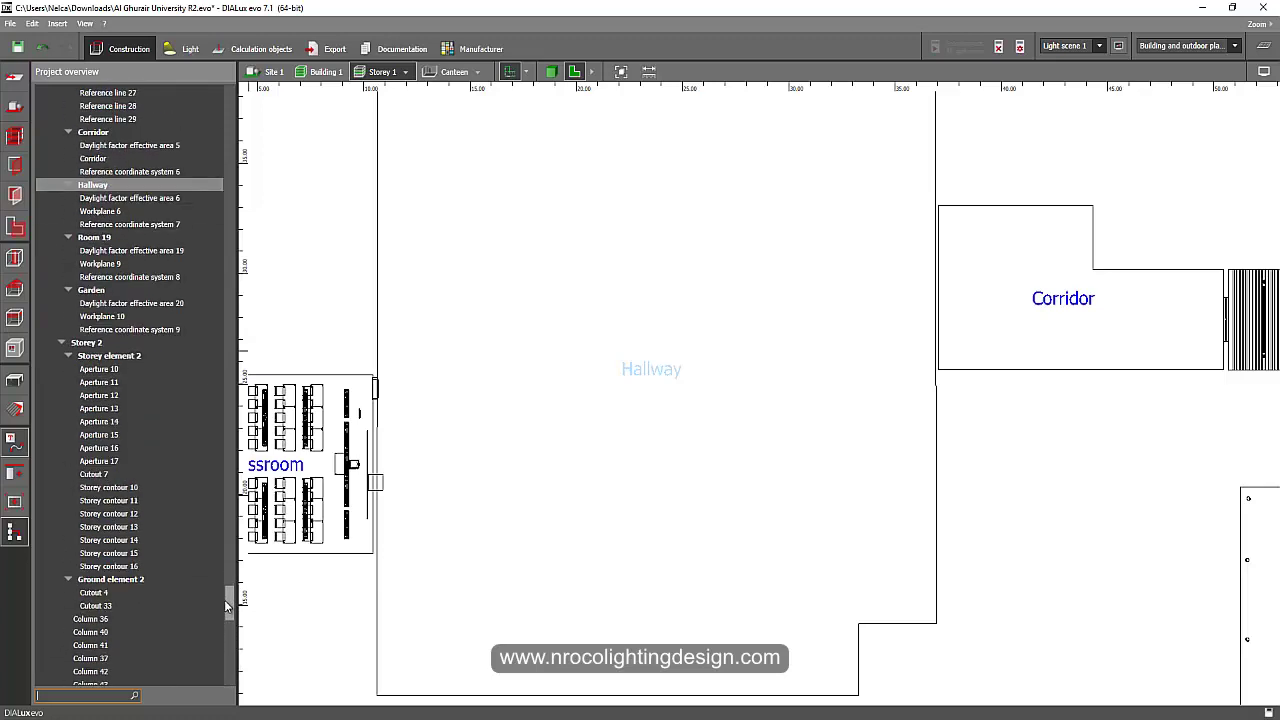
pyautogui.click(96, 190)
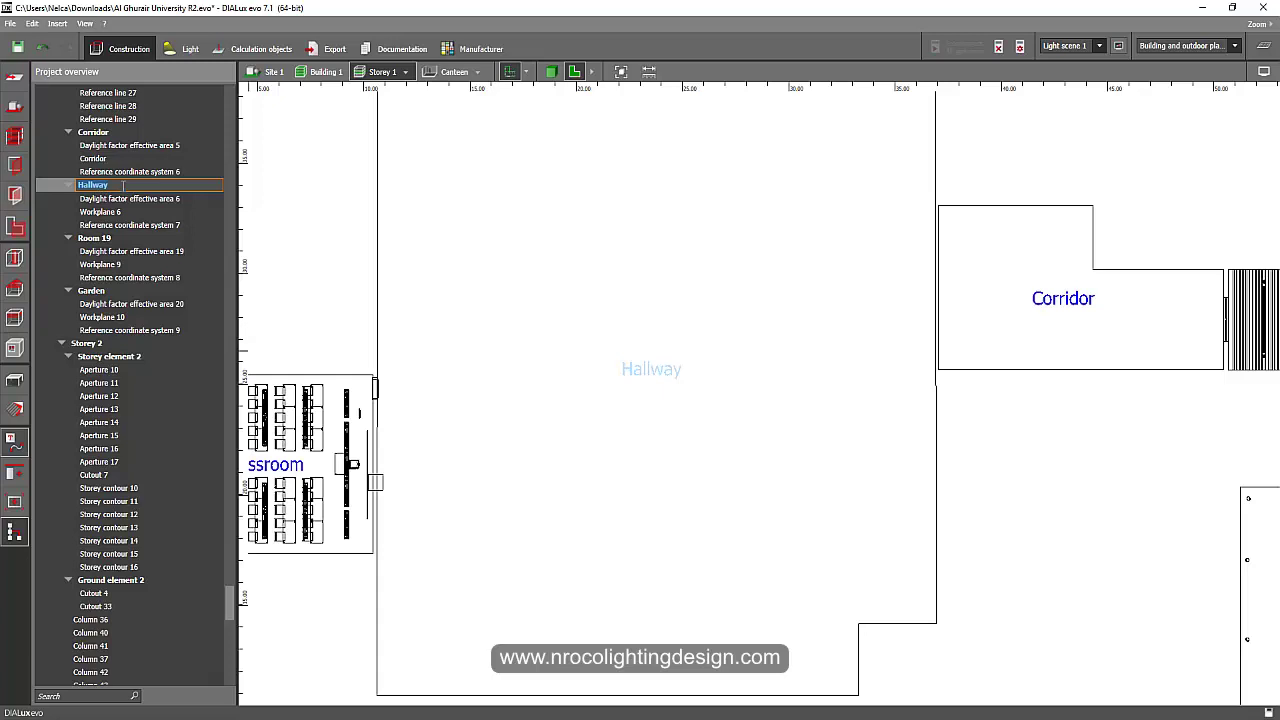
pyautogui.click(124, 185)
pyautogui.press('Return')
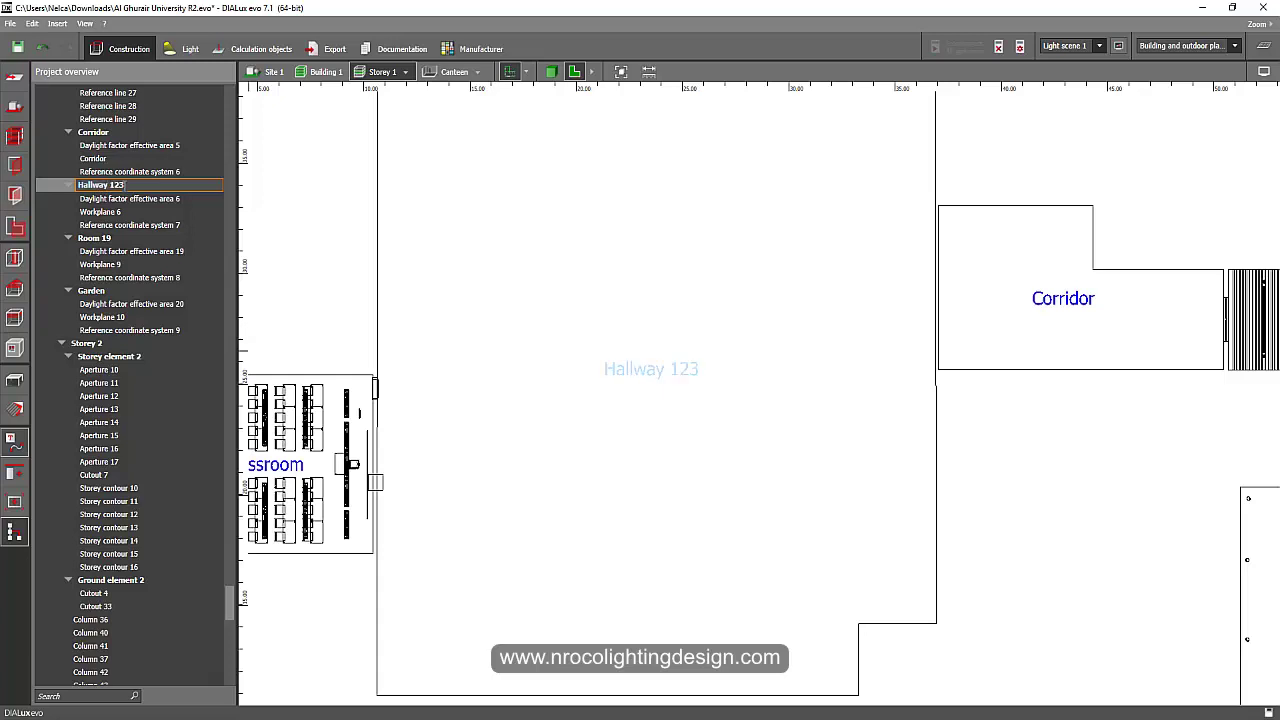
pyautogui.click(606, 420)
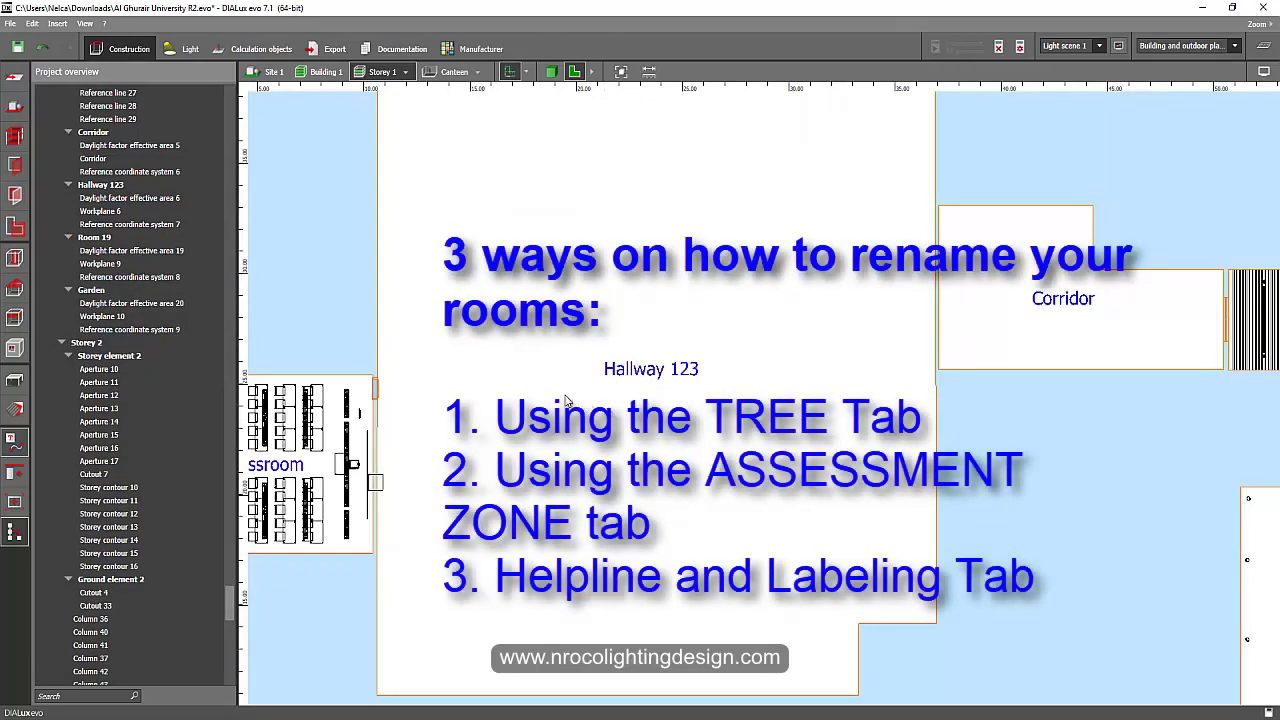
# - Verify the Hallway 123 label and assessment zone name, then deselect the room
pyautogui.scroll(-1, 597, 410)
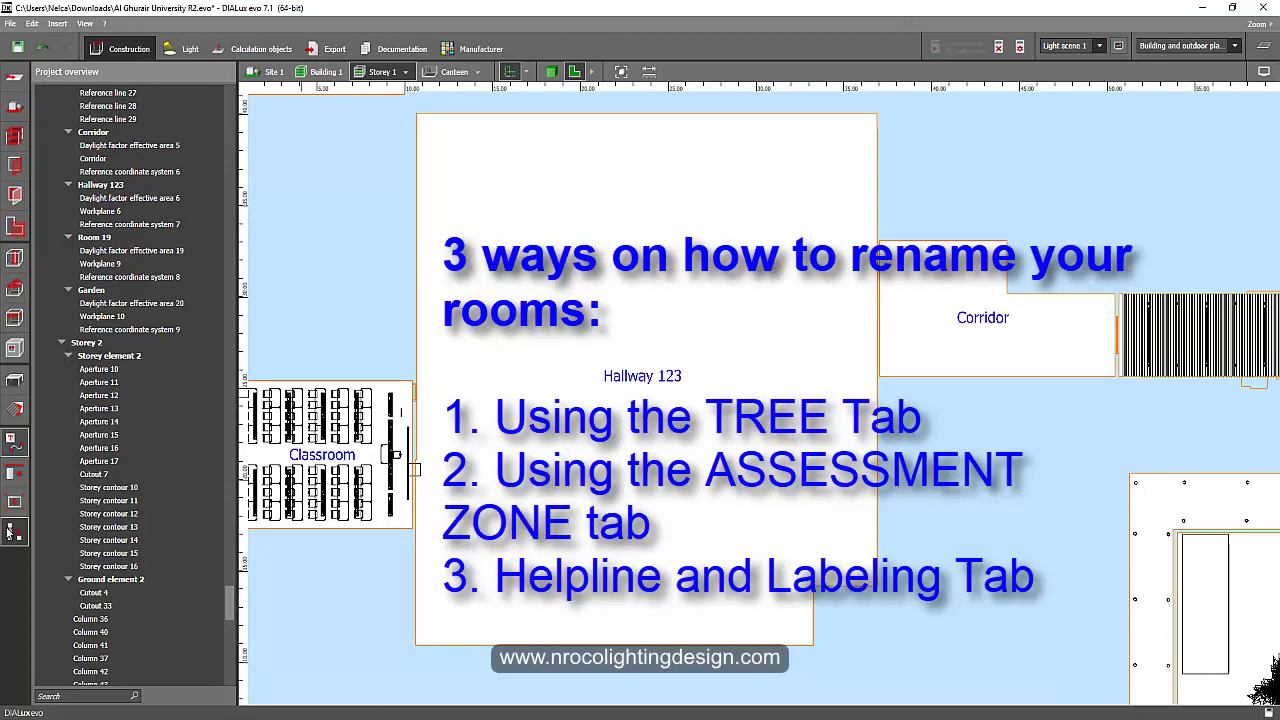
pyautogui.click(15, 226)
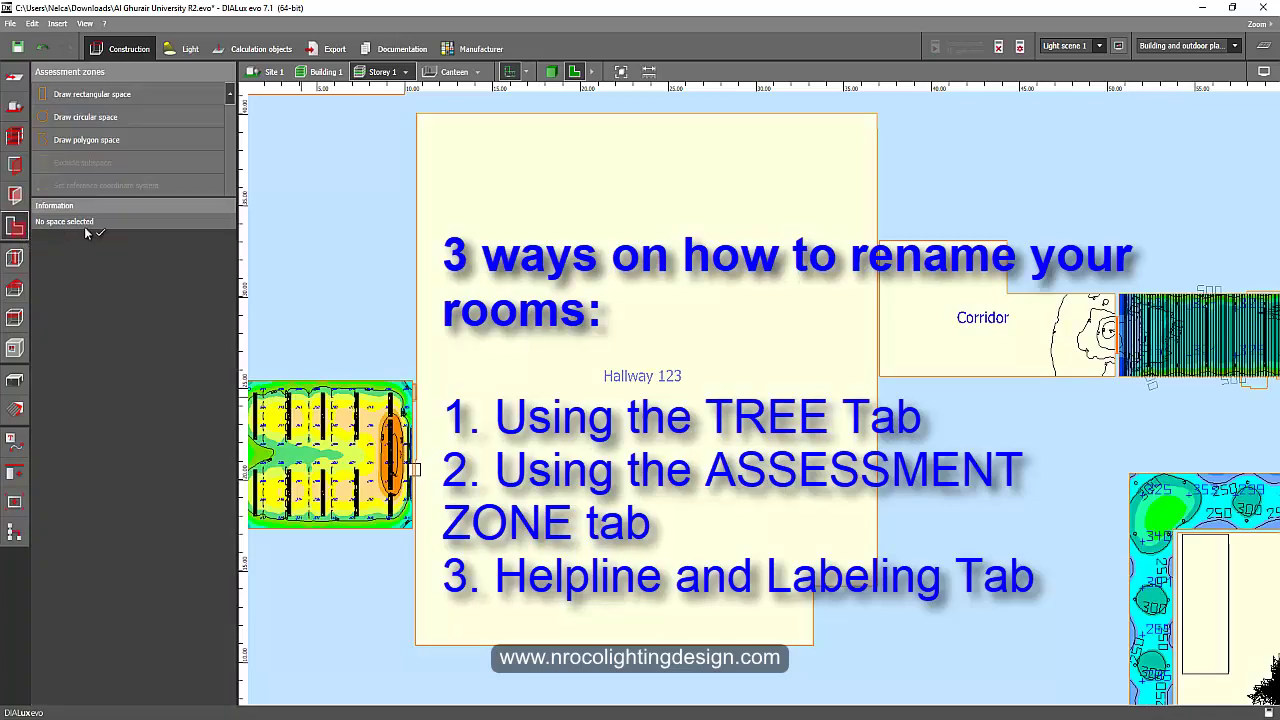
pyautogui.click(9, 443)
pyautogui.click(626, 382)
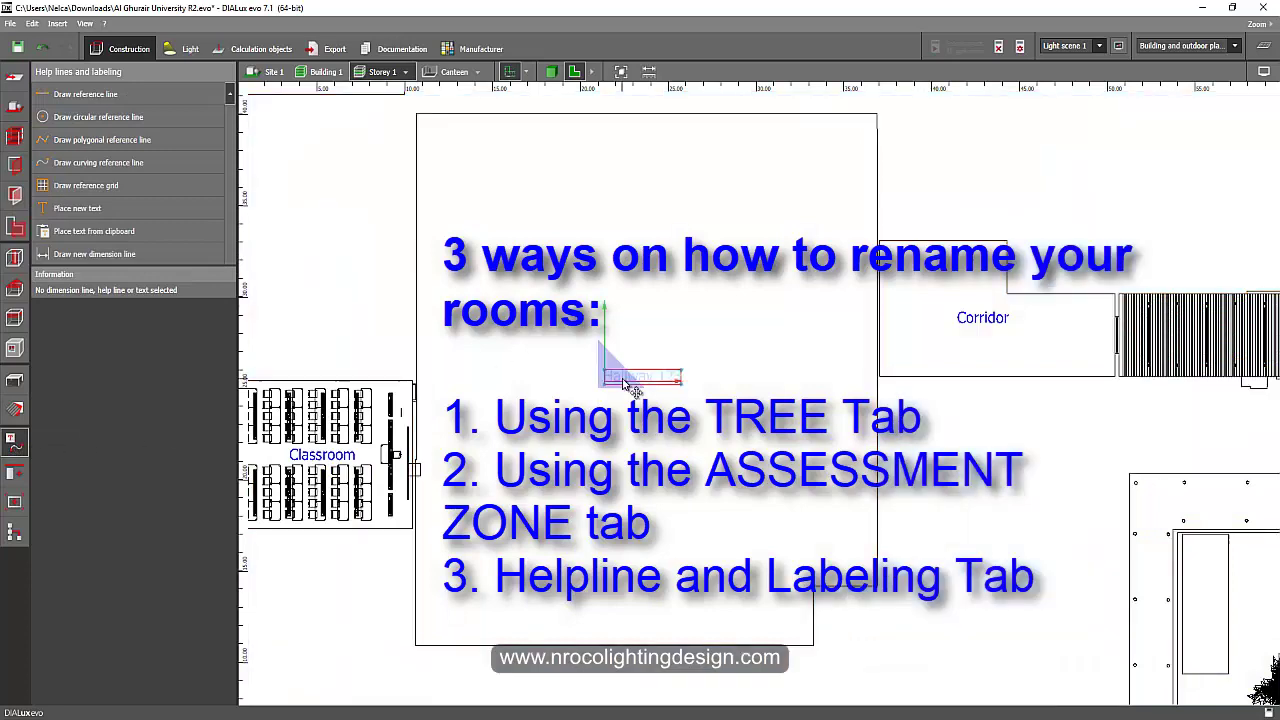
pyautogui.click(14, 226)
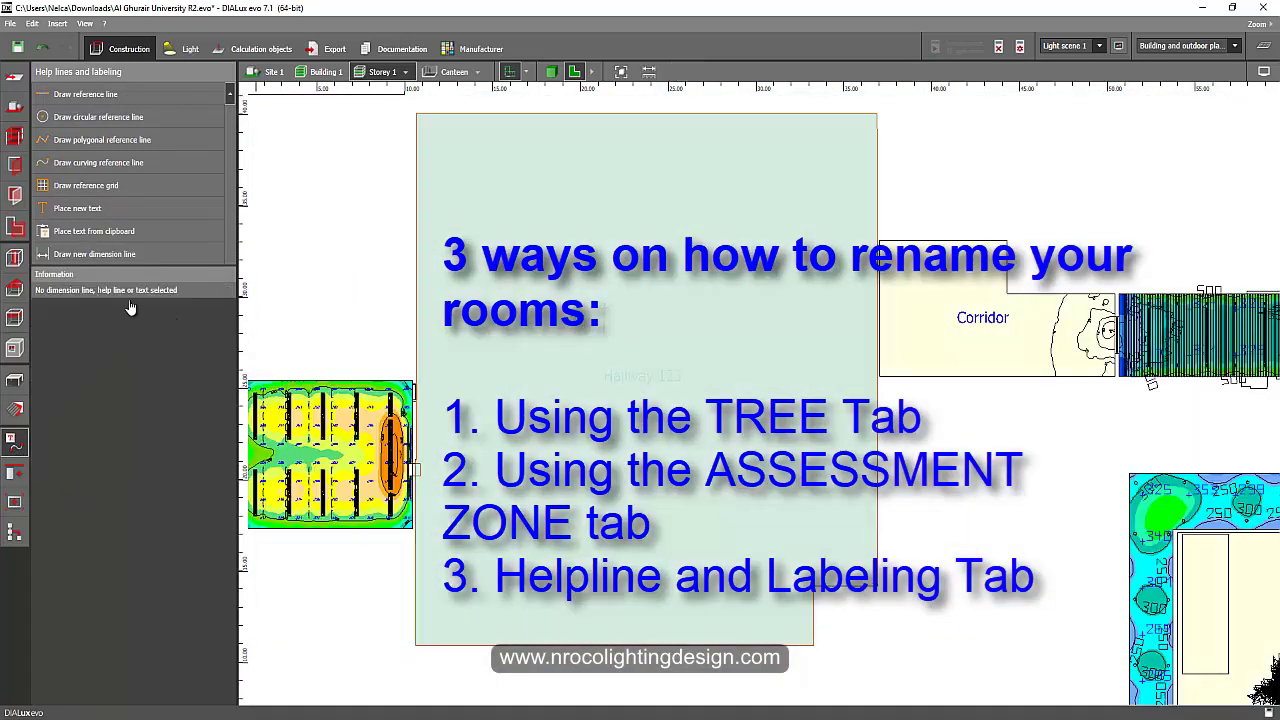
pyautogui.click(145, 223)
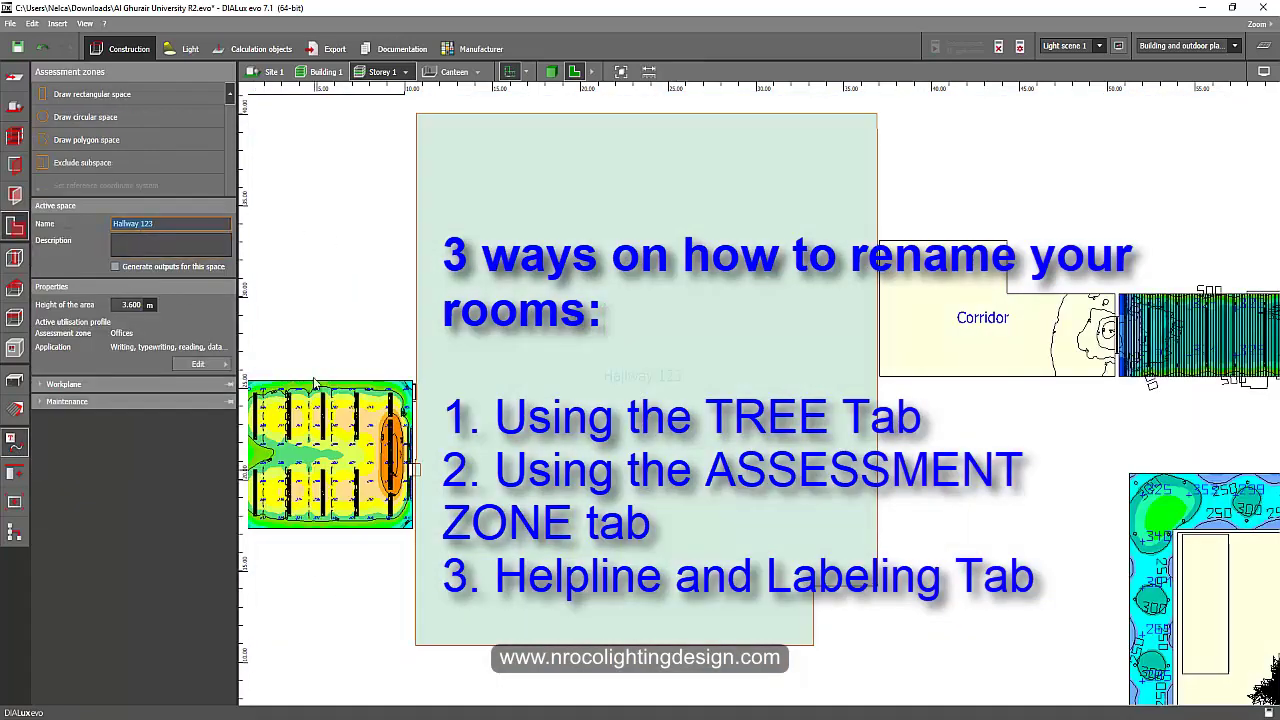
pyautogui.click(360, 323)
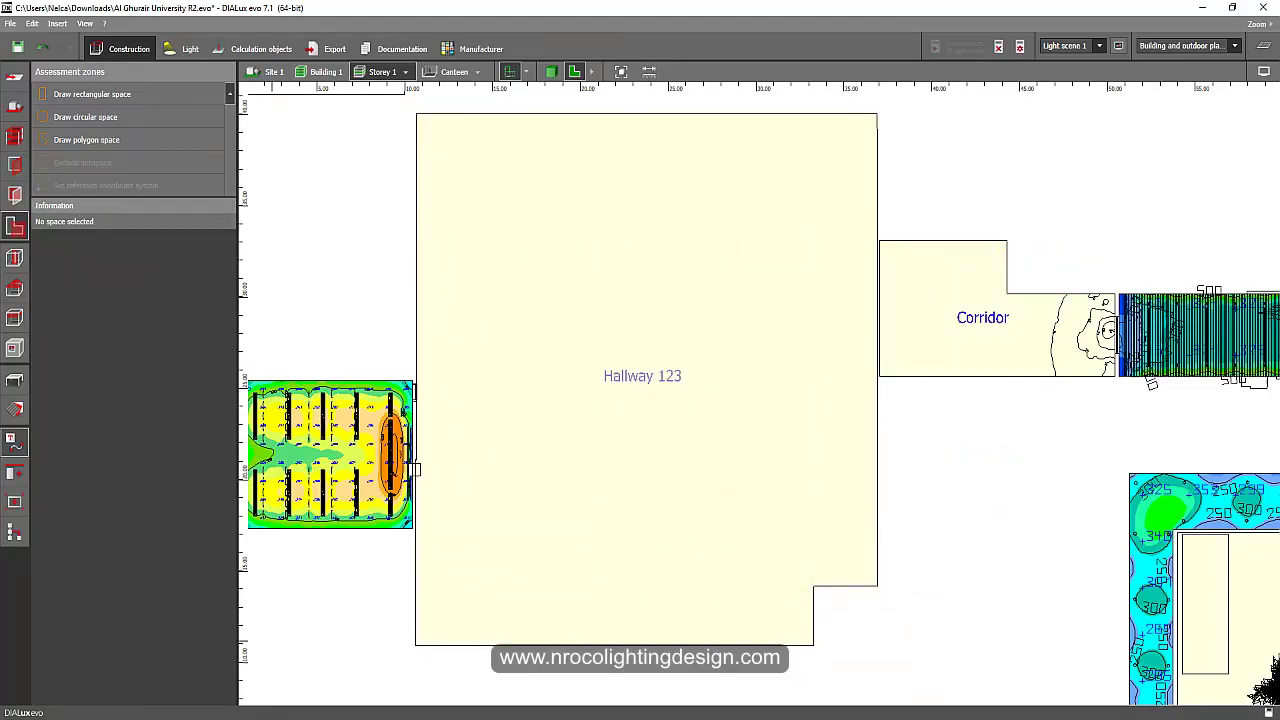